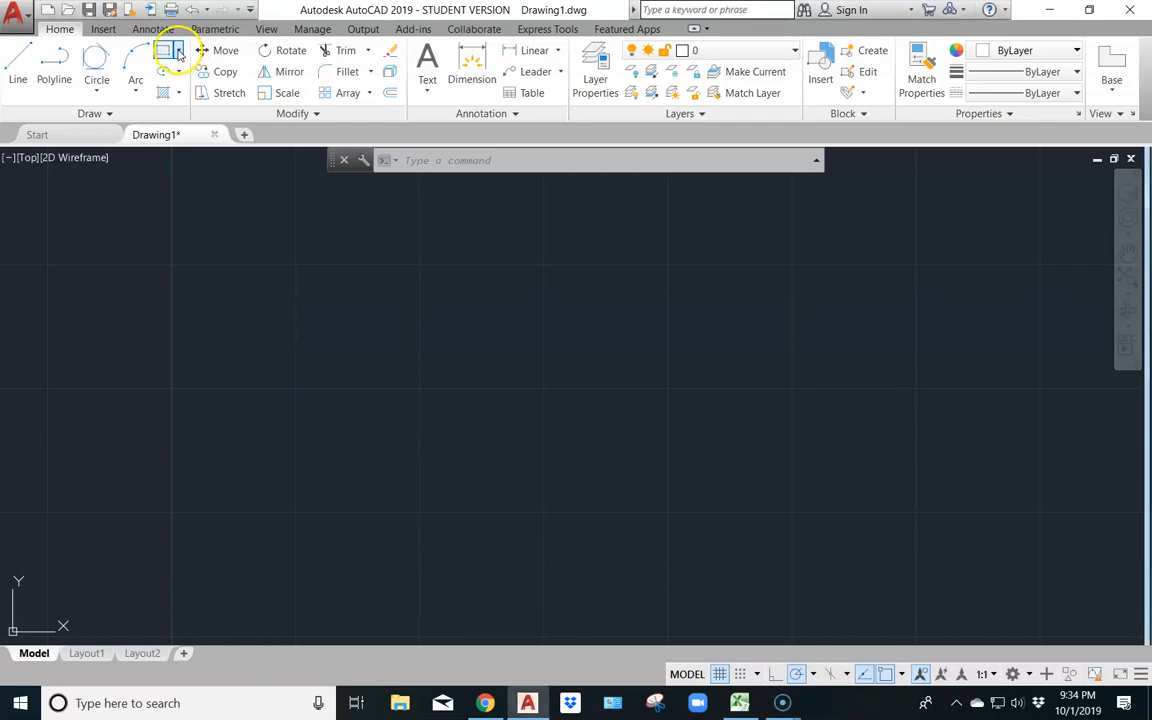
Draw a large rectangle freehand from two opposite corners near the drawing's origin.
click(178, 53)
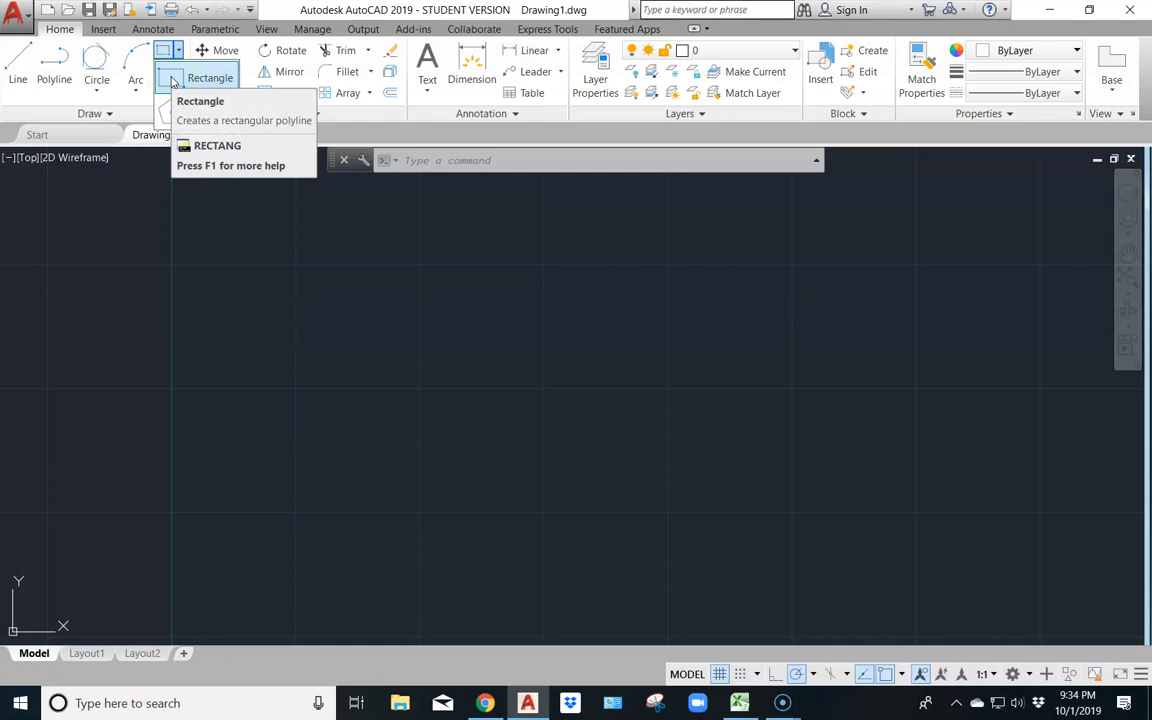
click(173, 81)
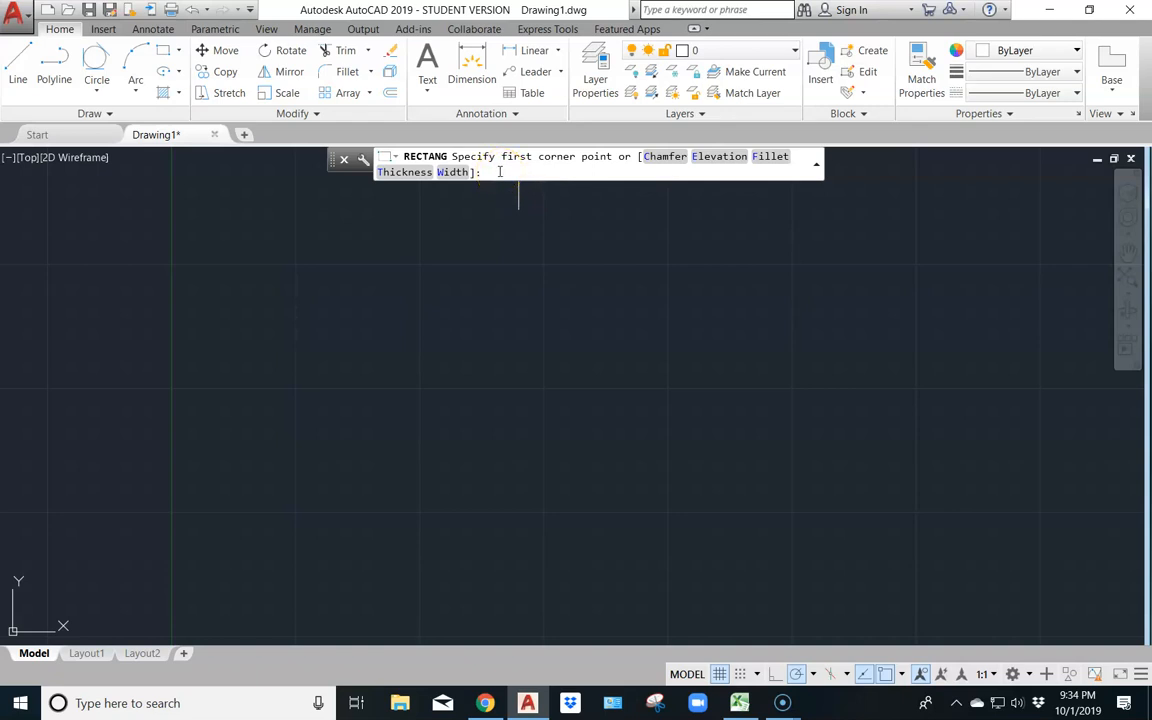
click(86, 575)
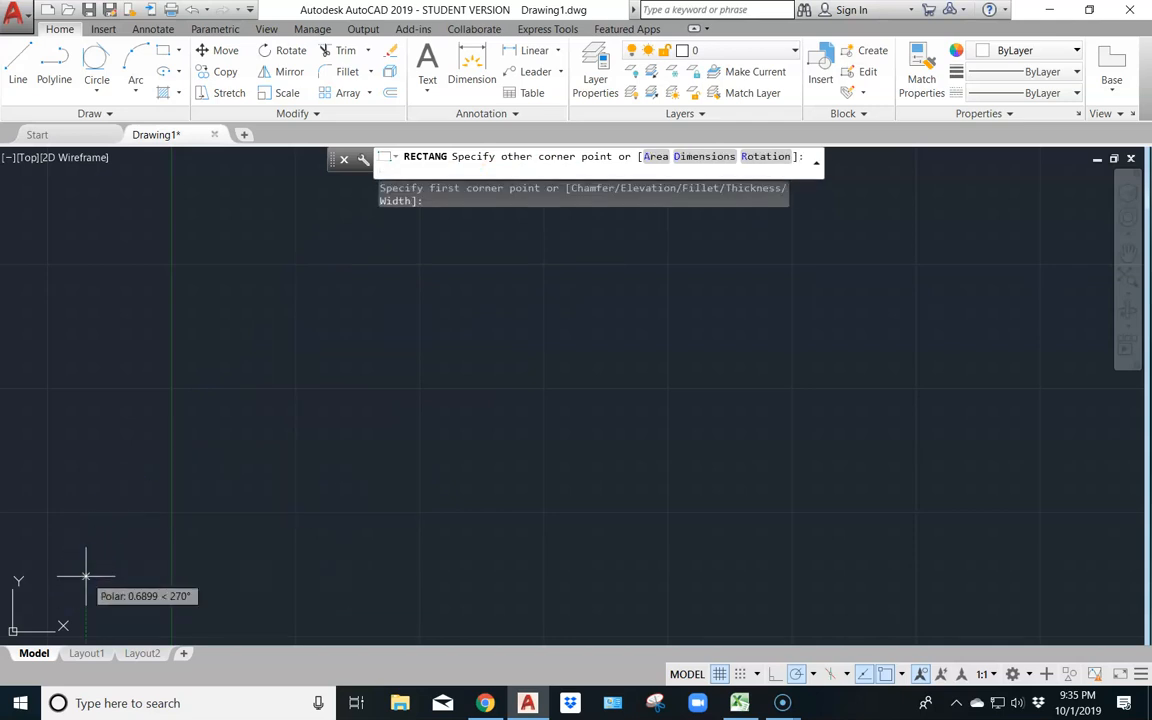
click(310, 421)
click(409, 368)
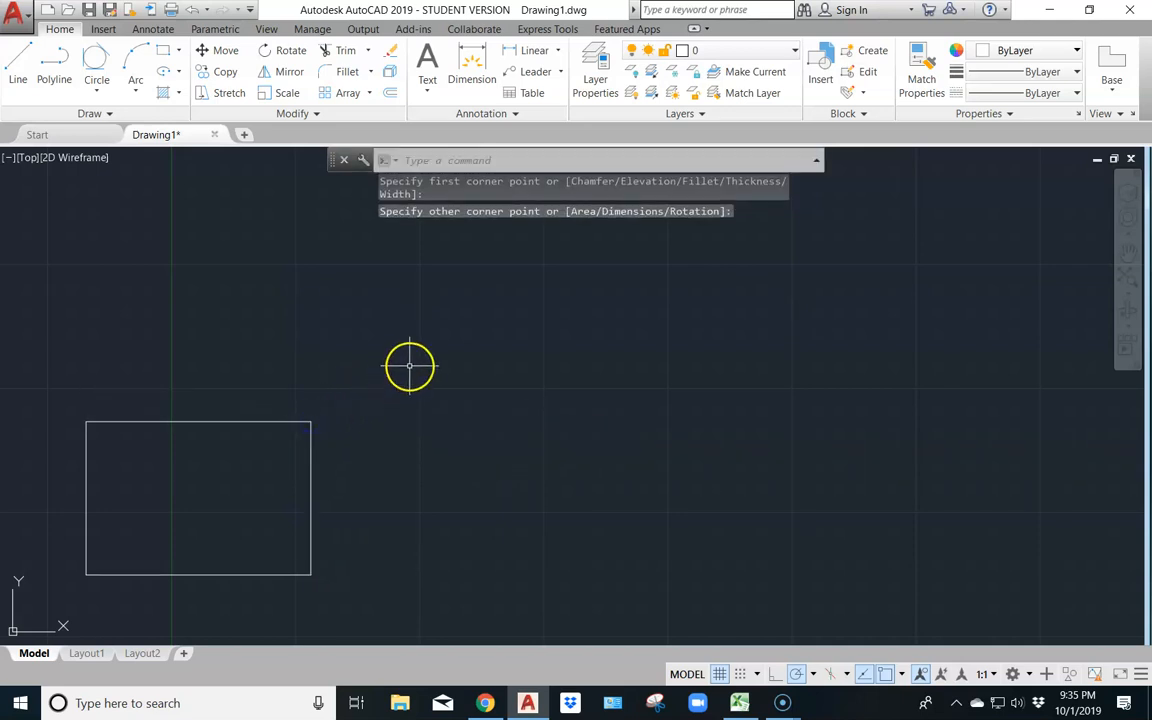
Draw a second rectangle, above and beside the large one, defined by an area of 200 and a length of 20.
click(163, 50)
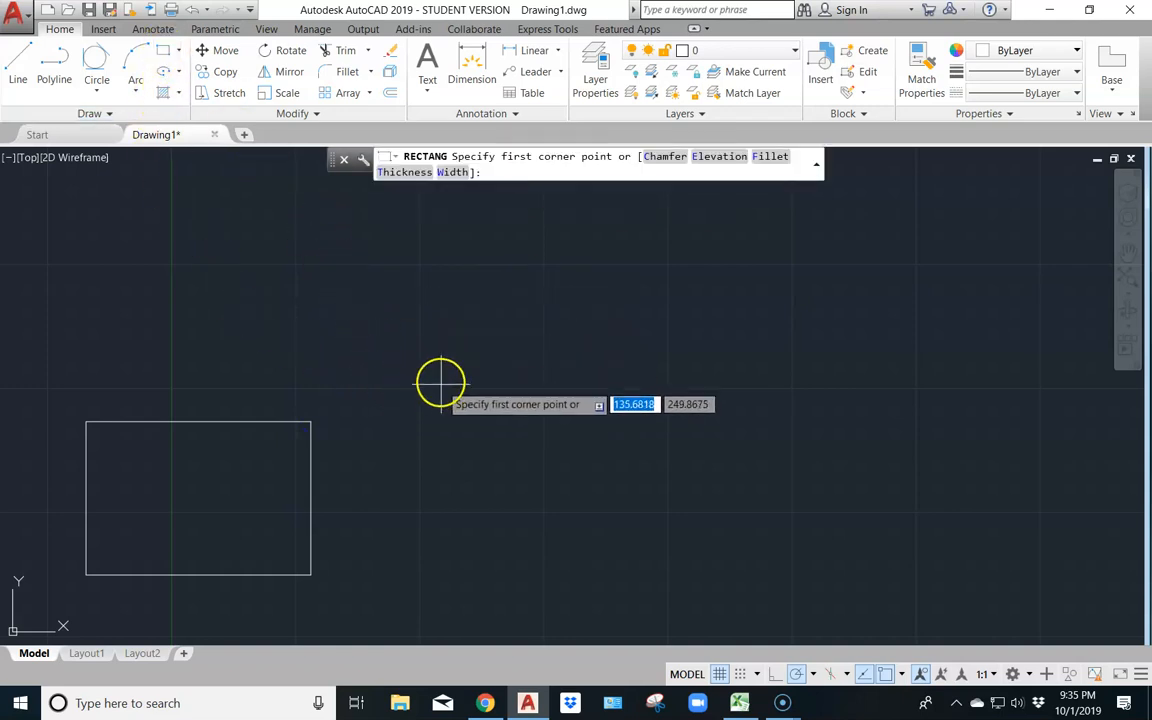
click(396, 377)
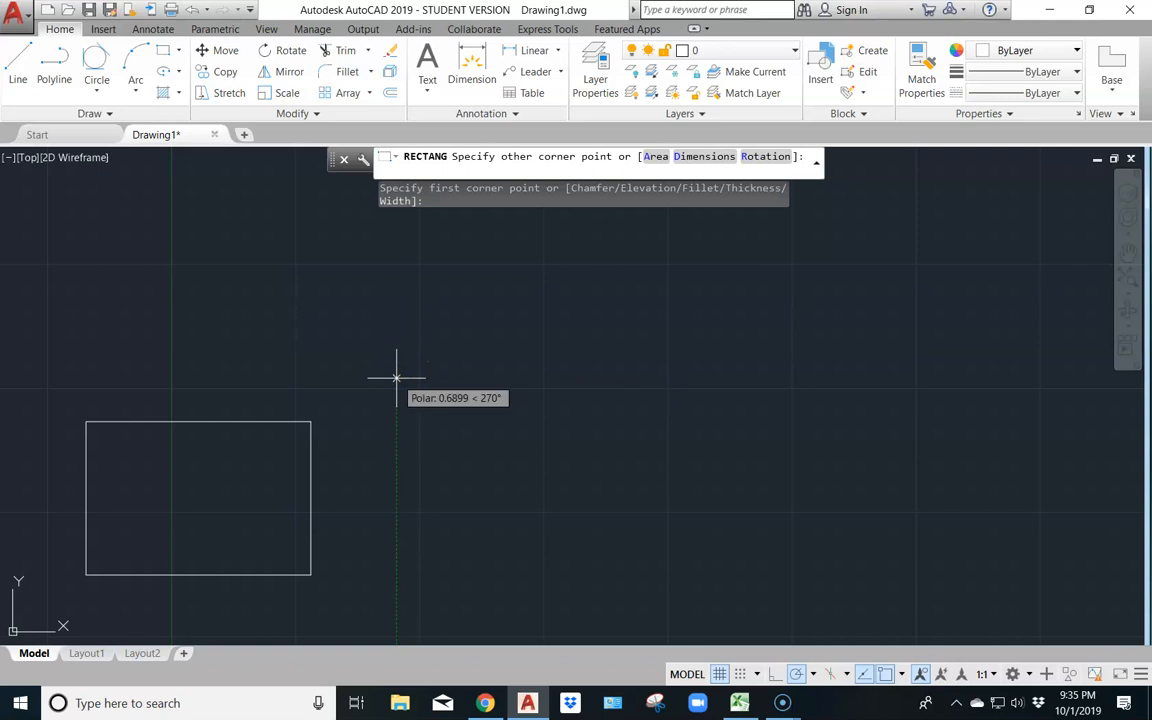
click(657, 159)
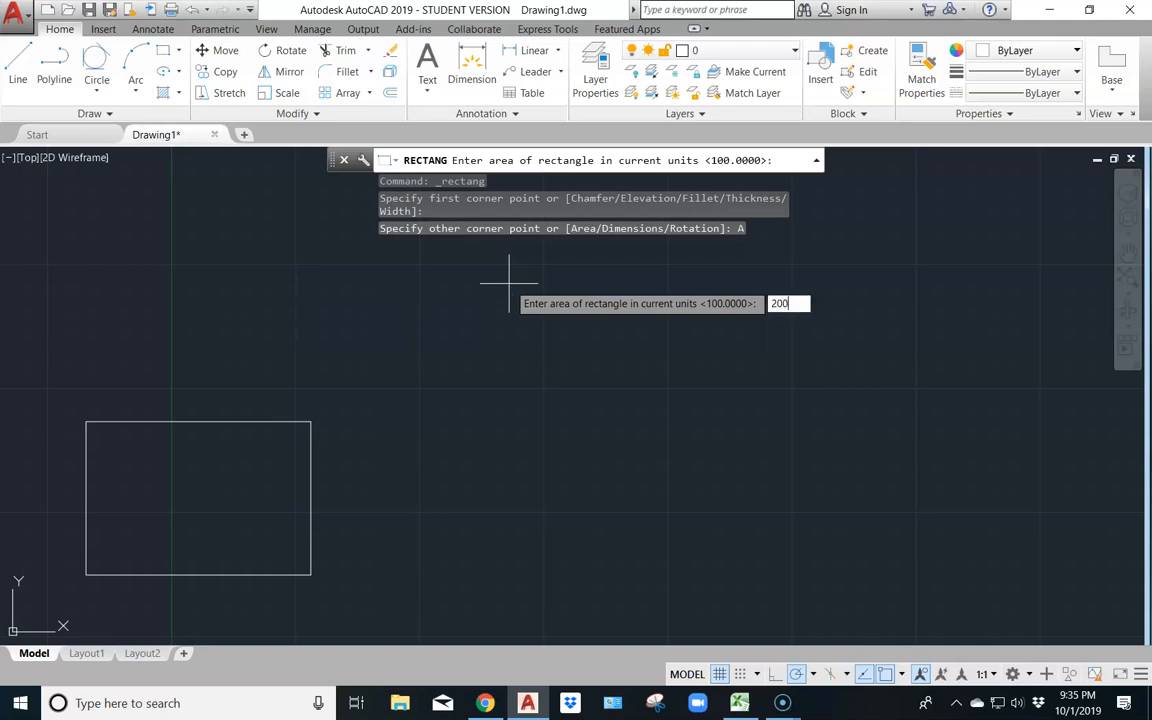
key(Return)
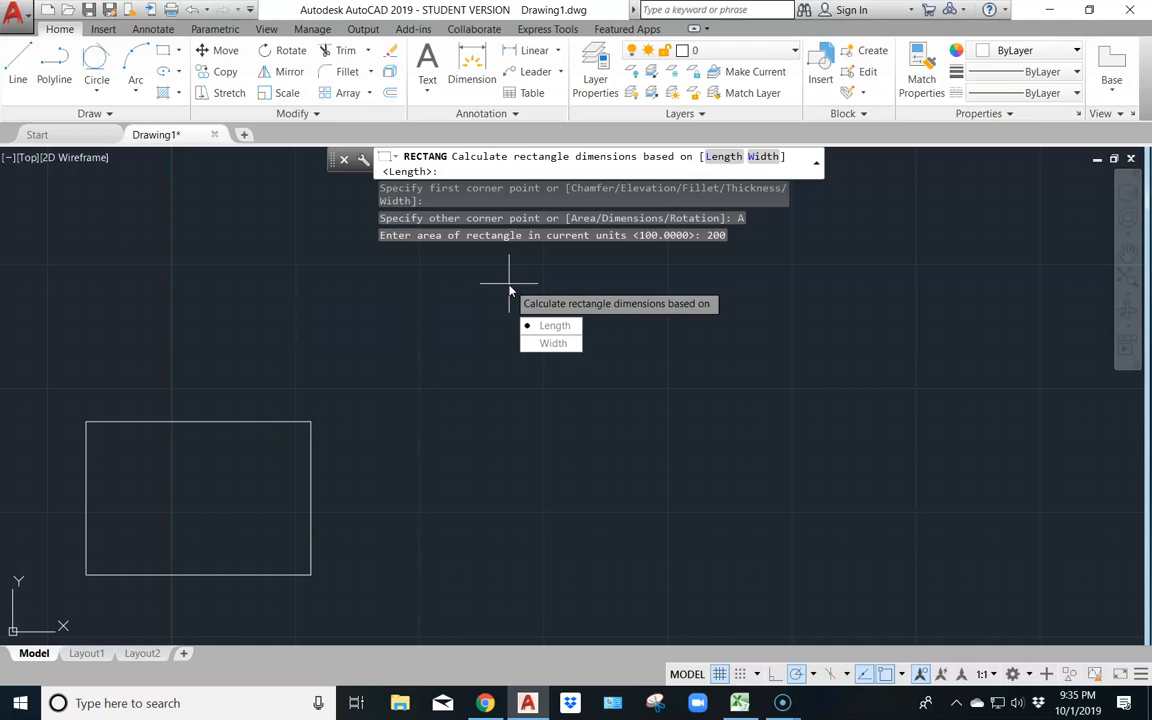
key(Return)
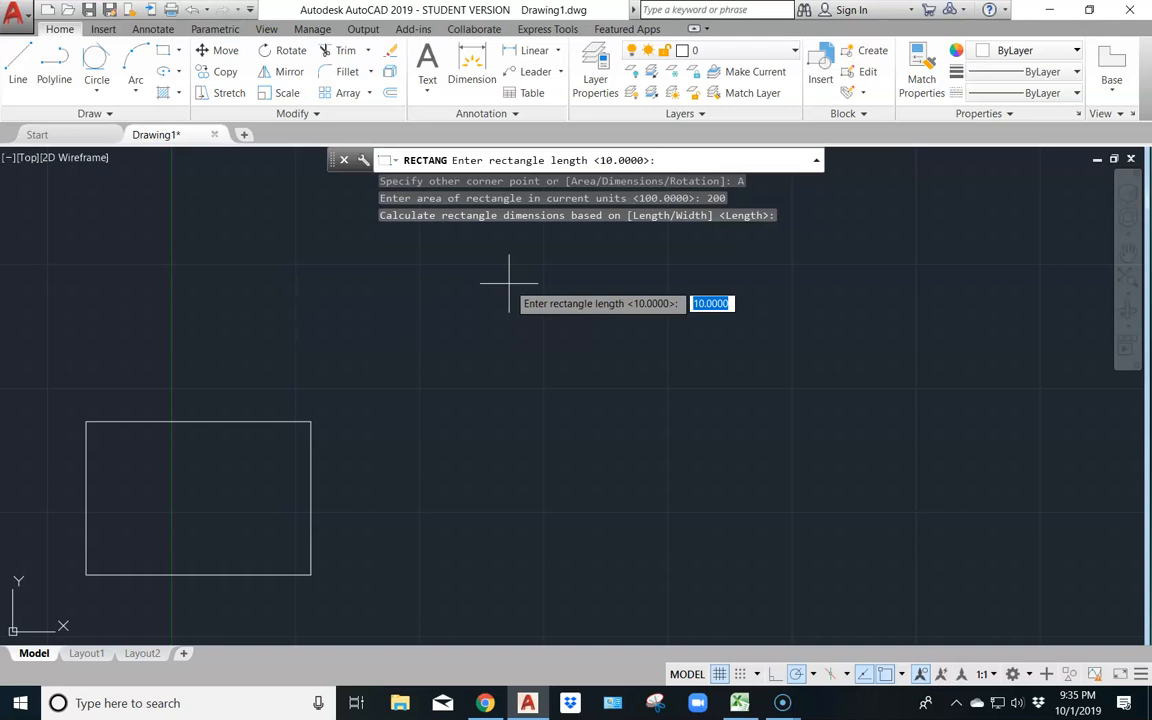
key(Return)
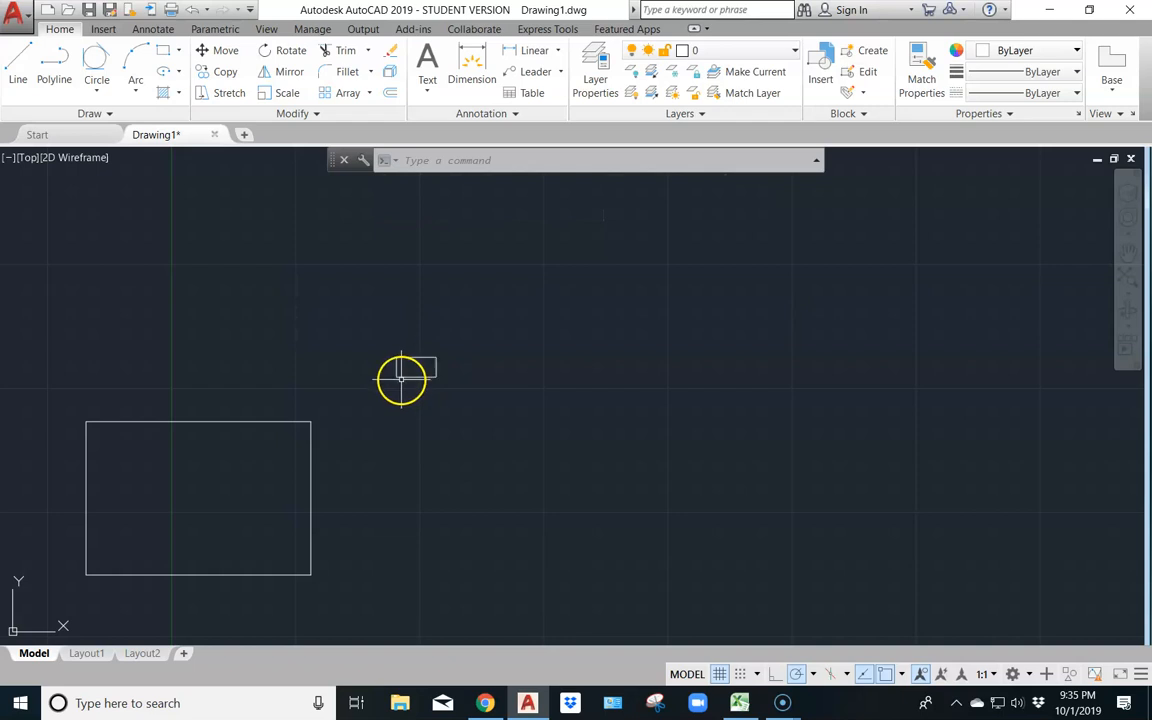
scroll(421, 362, up, 10)
scroll(418, 362, down, 6)
scroll(418, 362, down, 2)
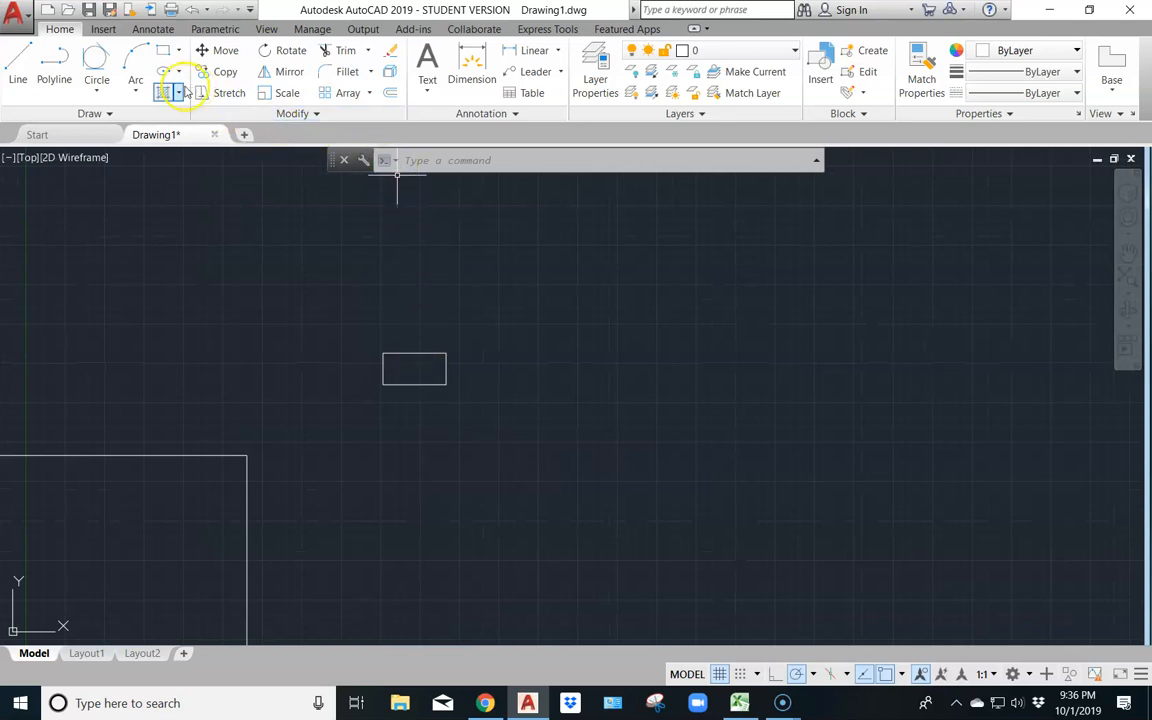
Draw a third rectangle by dimensions, length 20 and width 25, above the large rectangle, extending down and right from its first corner.
click(166, 55)
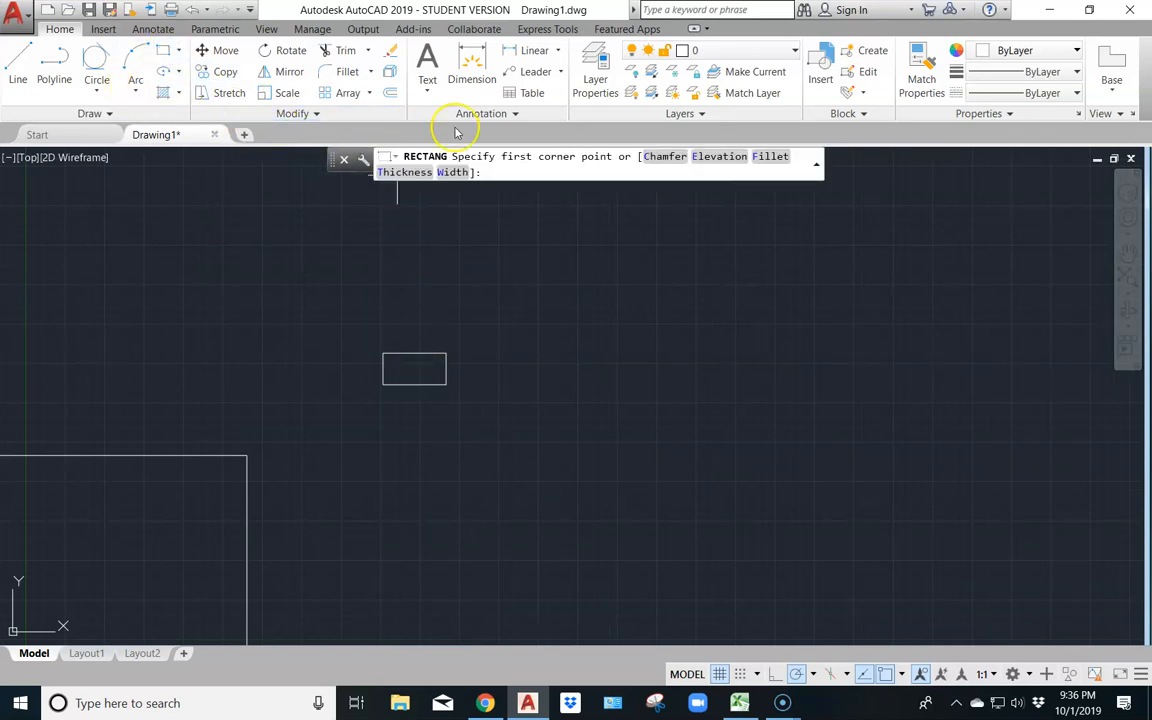
click(114, 301)
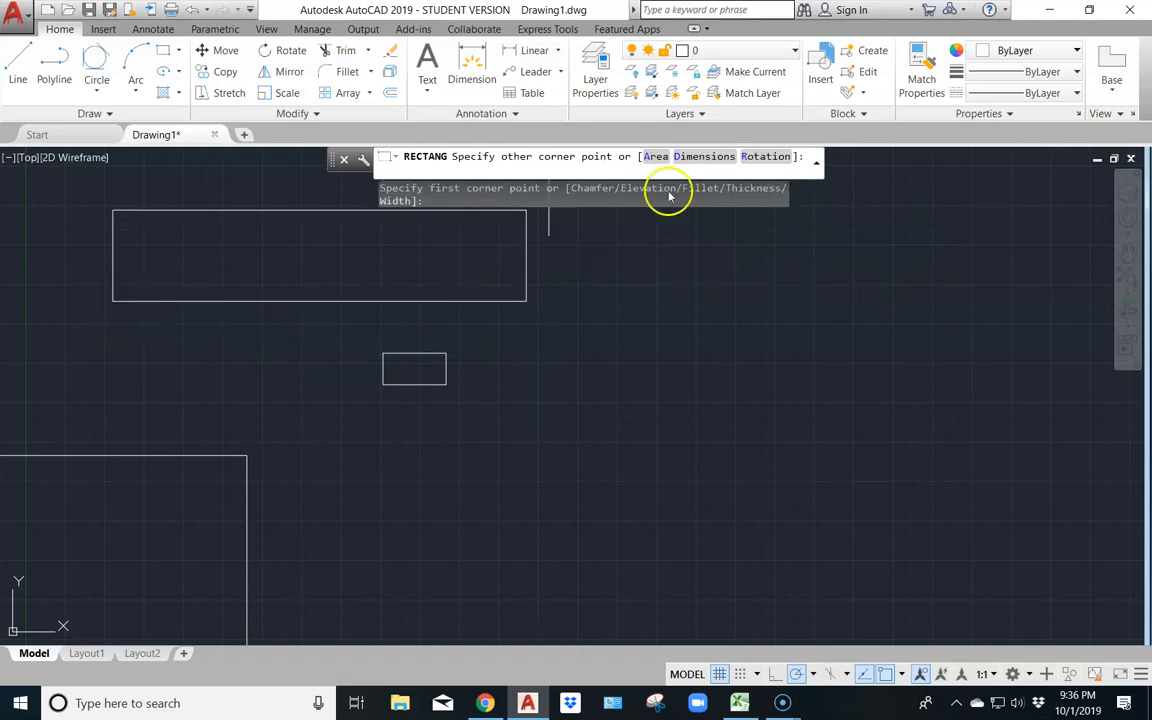
click(702, 157)
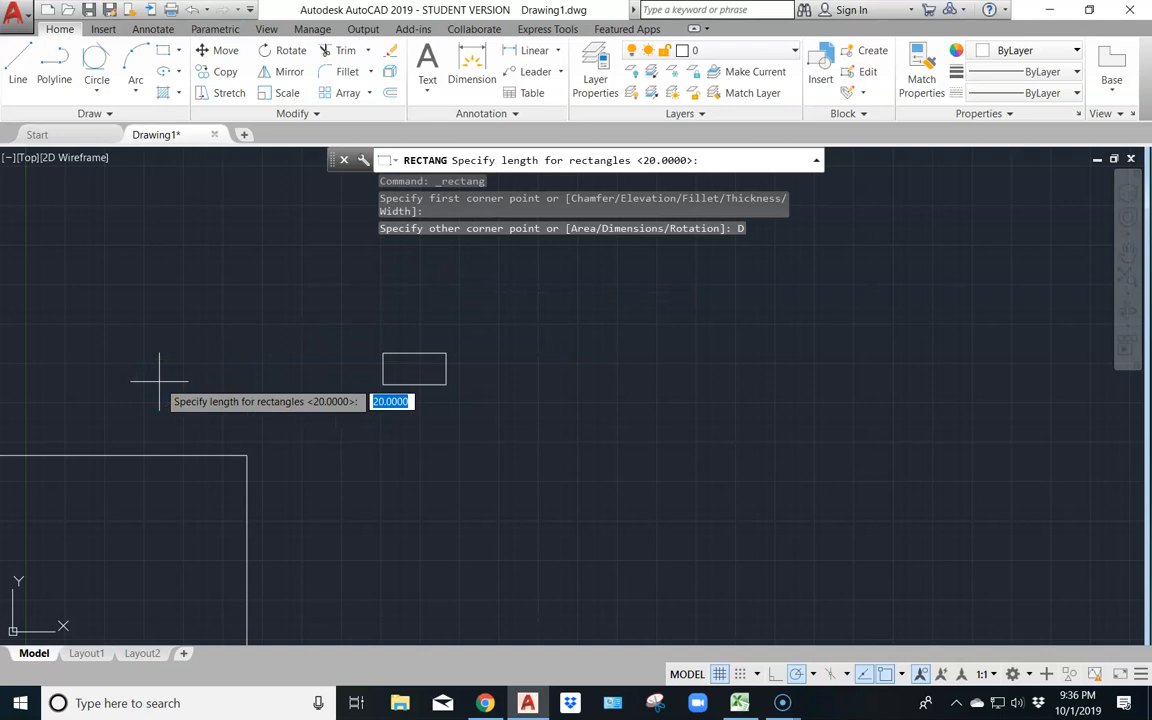
key(Return)
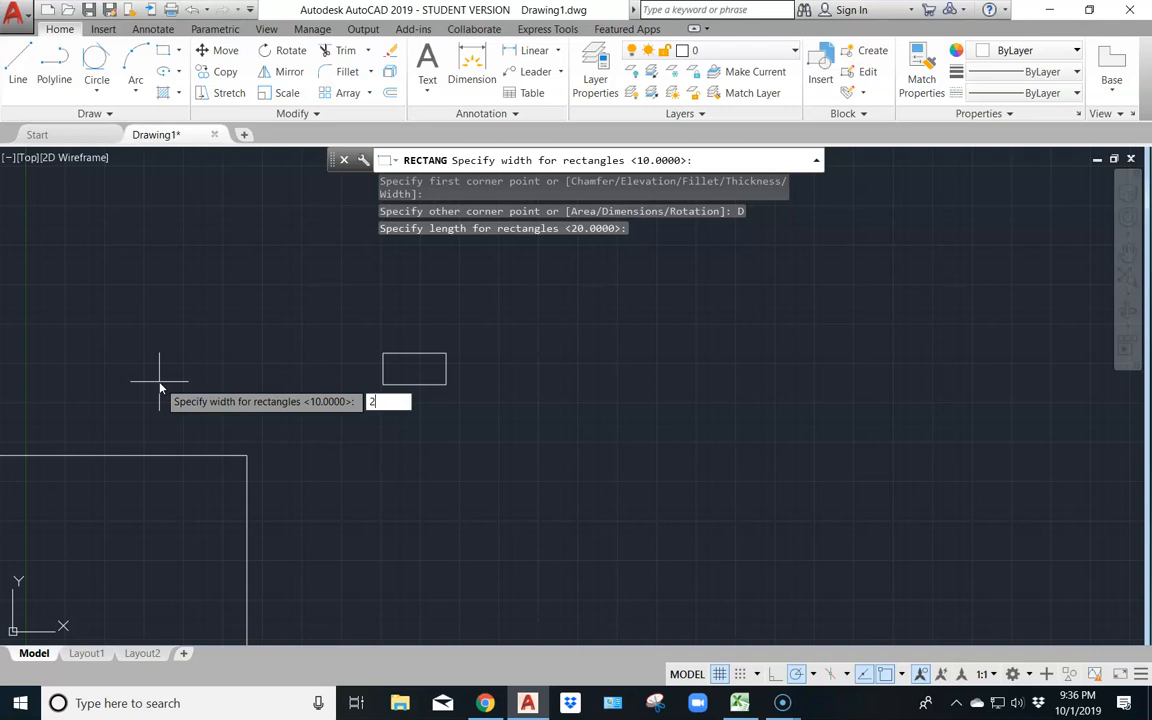
key(Return)
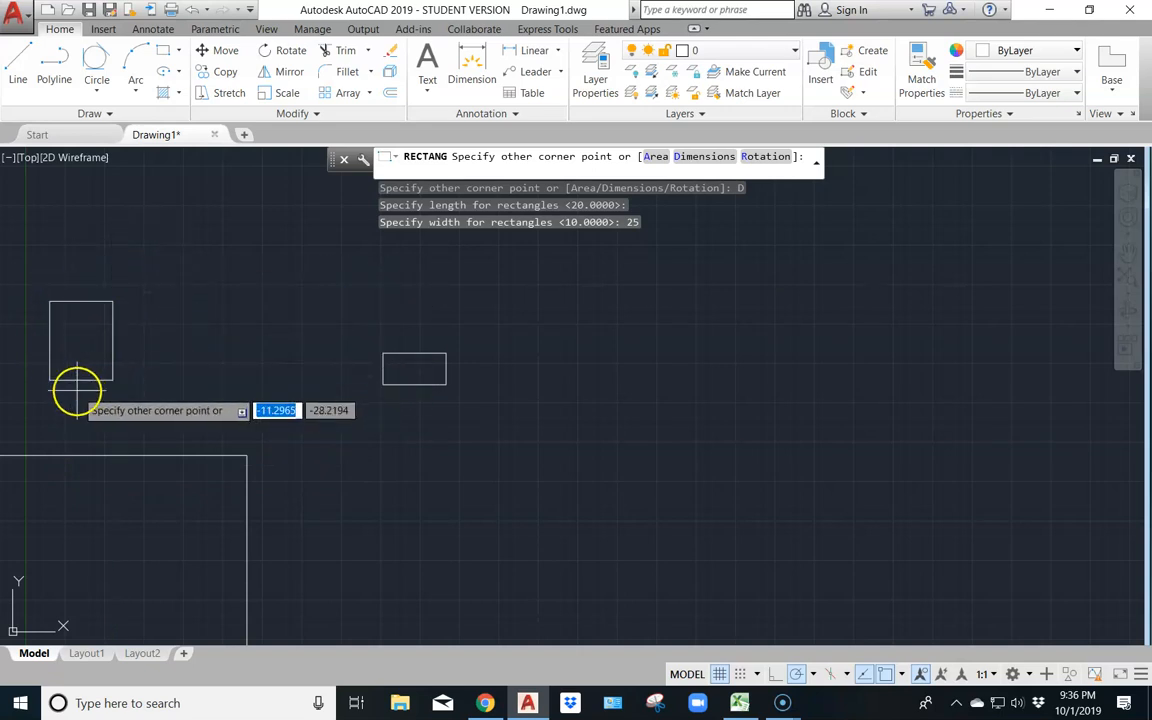
click(155, 385)
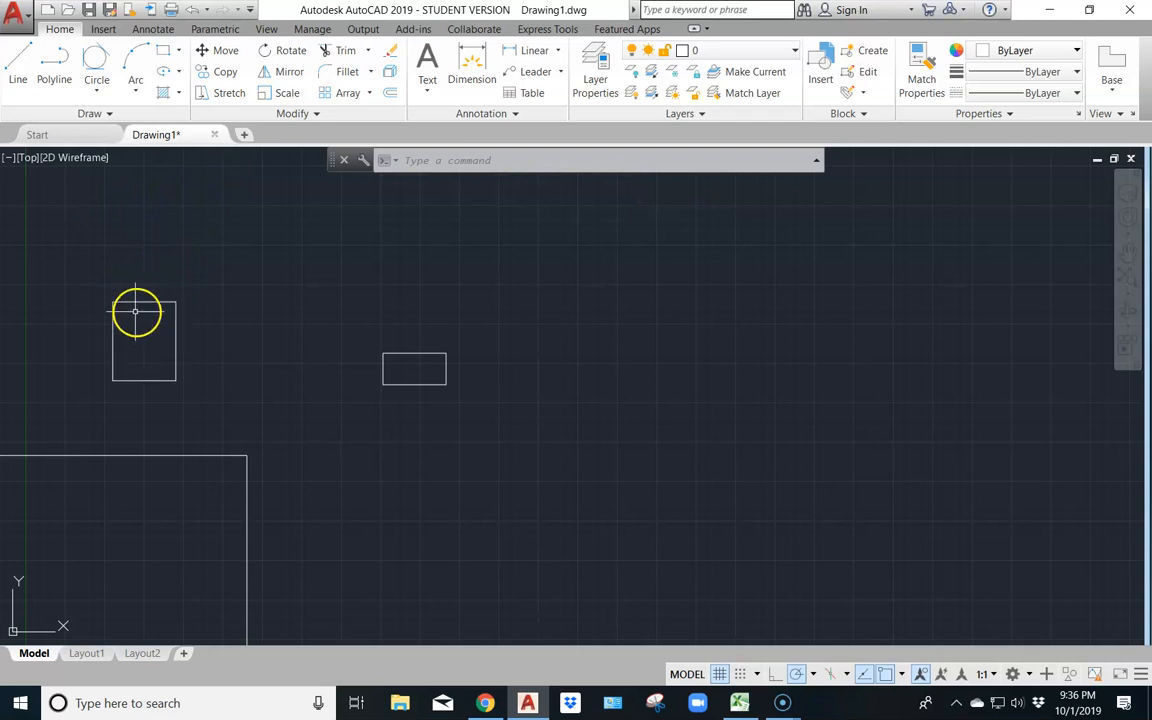
mouse_move(144, 301)
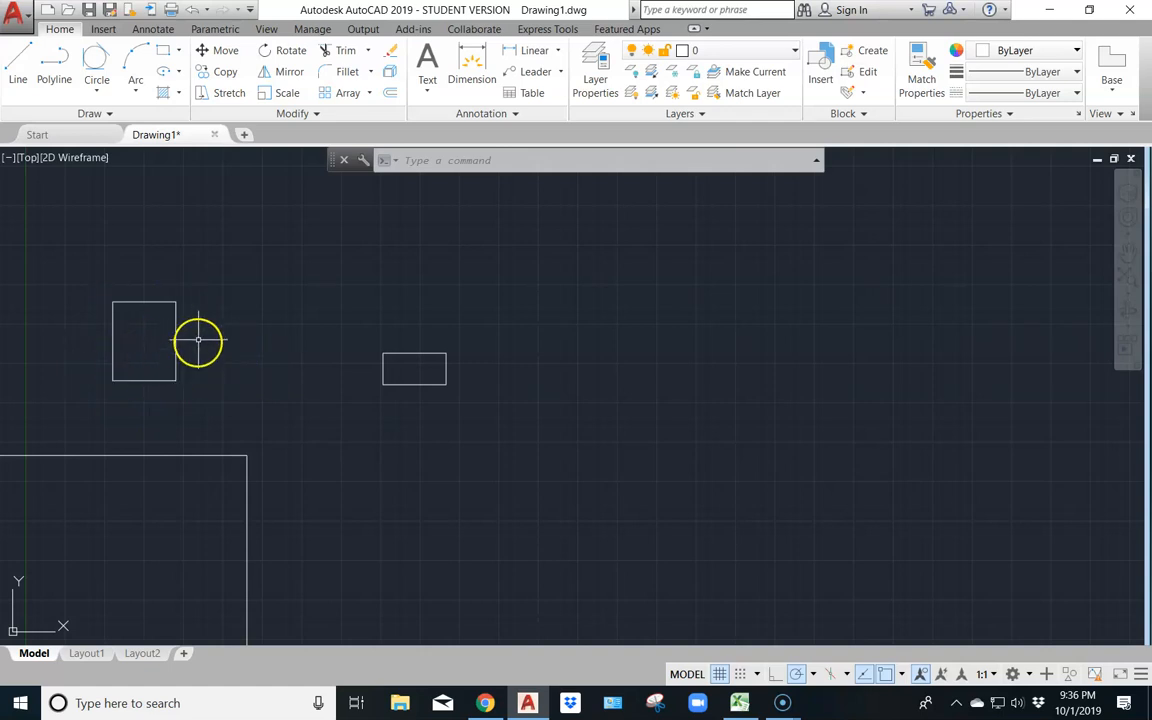
click(181, 51)
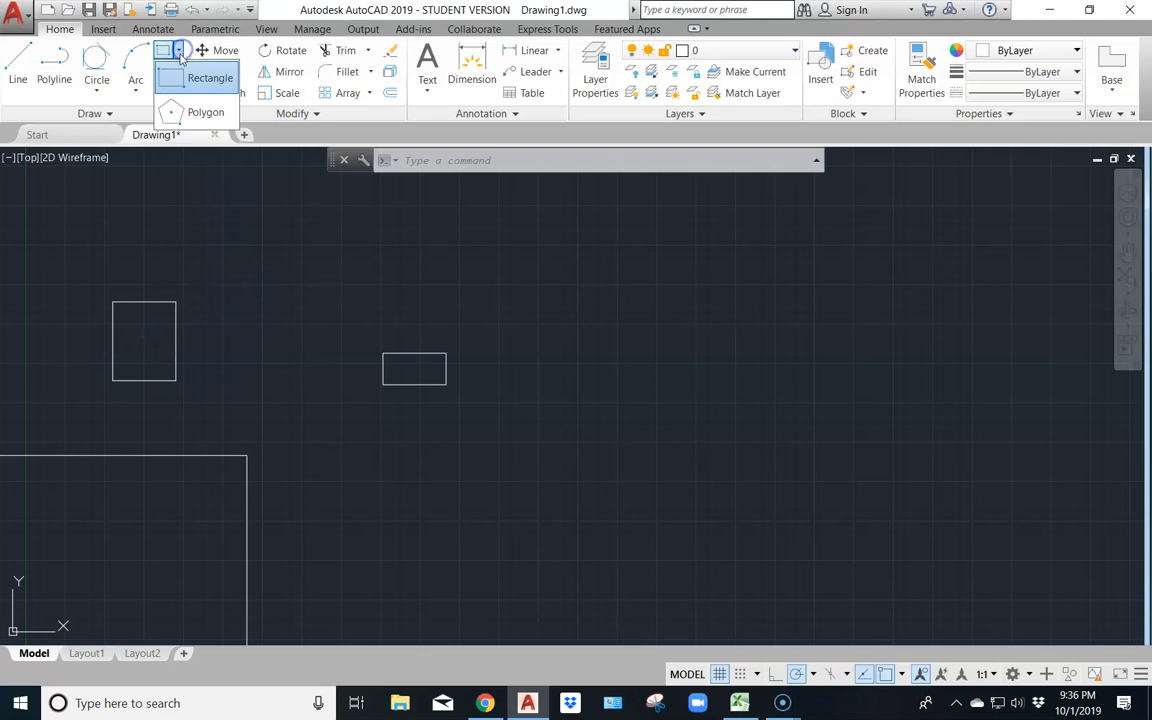
click(172, 114)
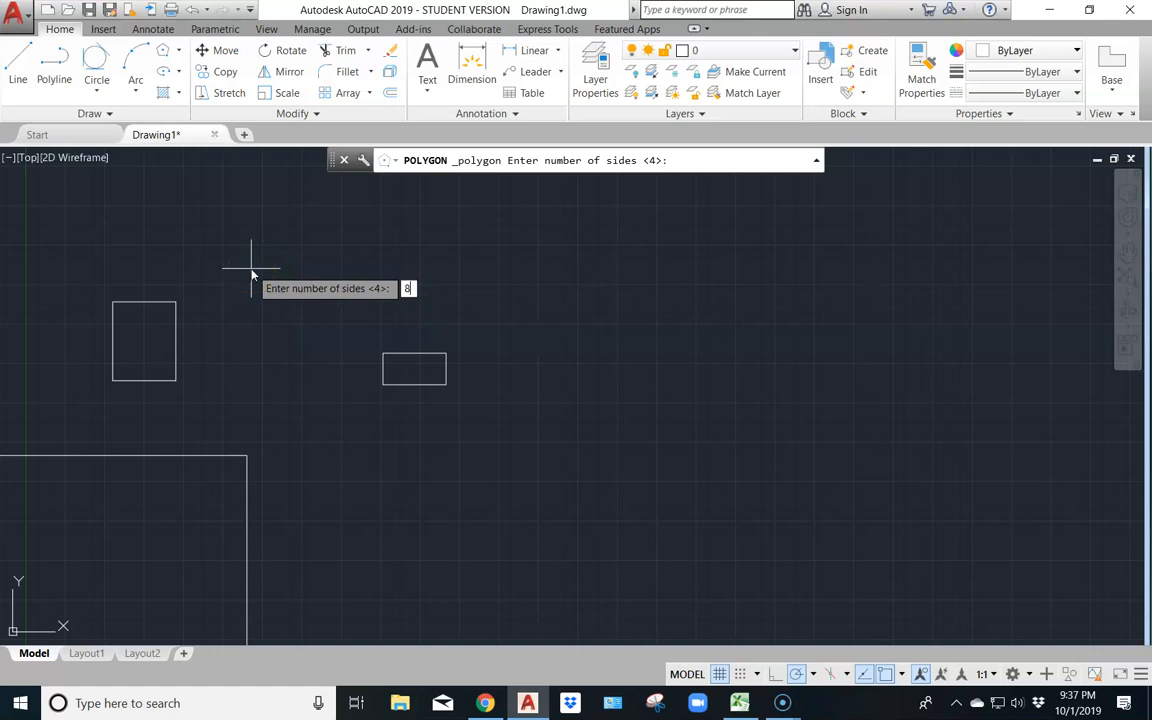
key(Return)
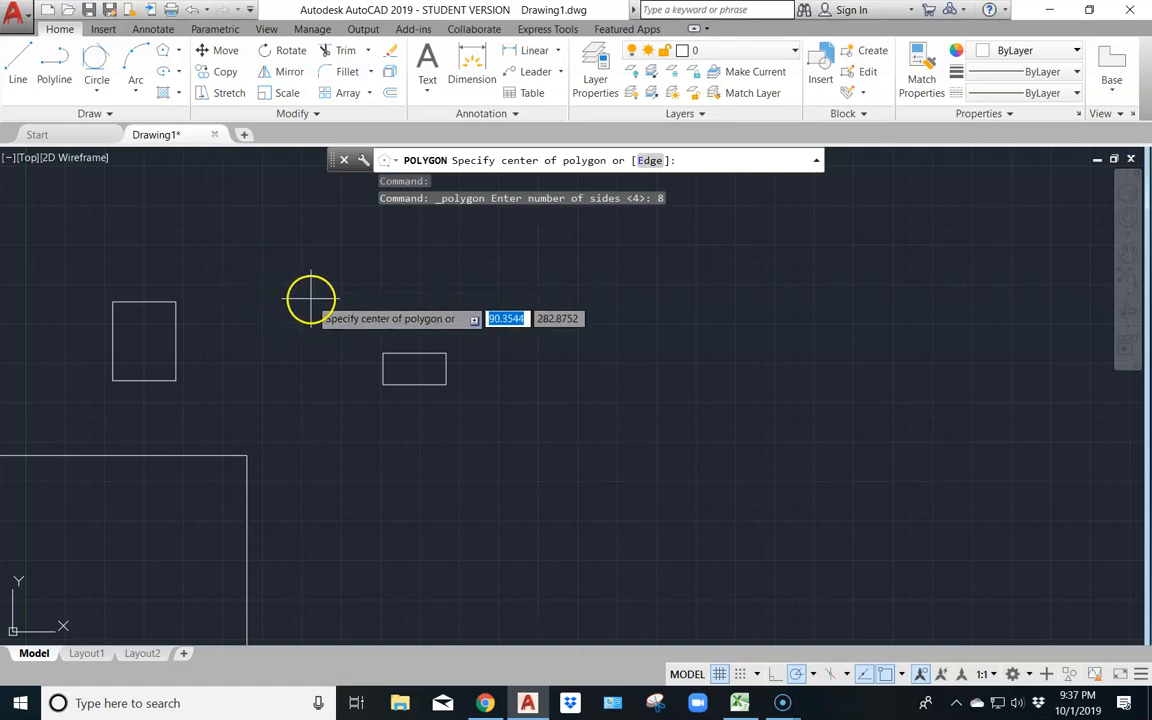
click(380, 524)
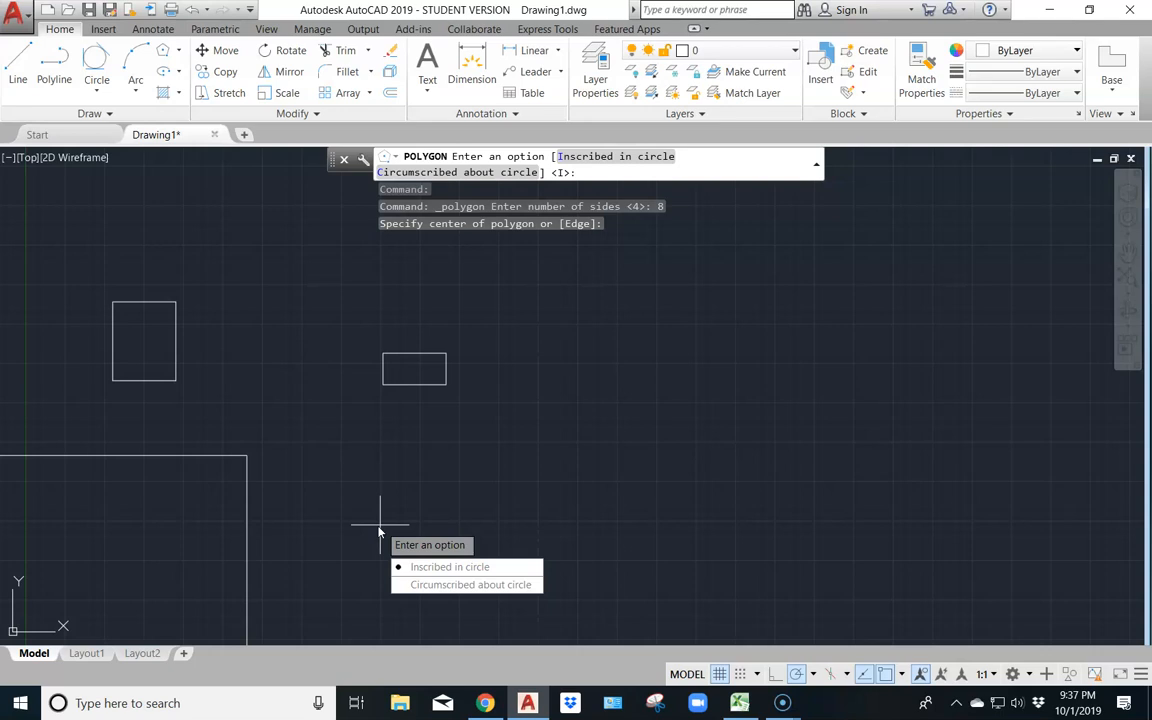
key(Escape)
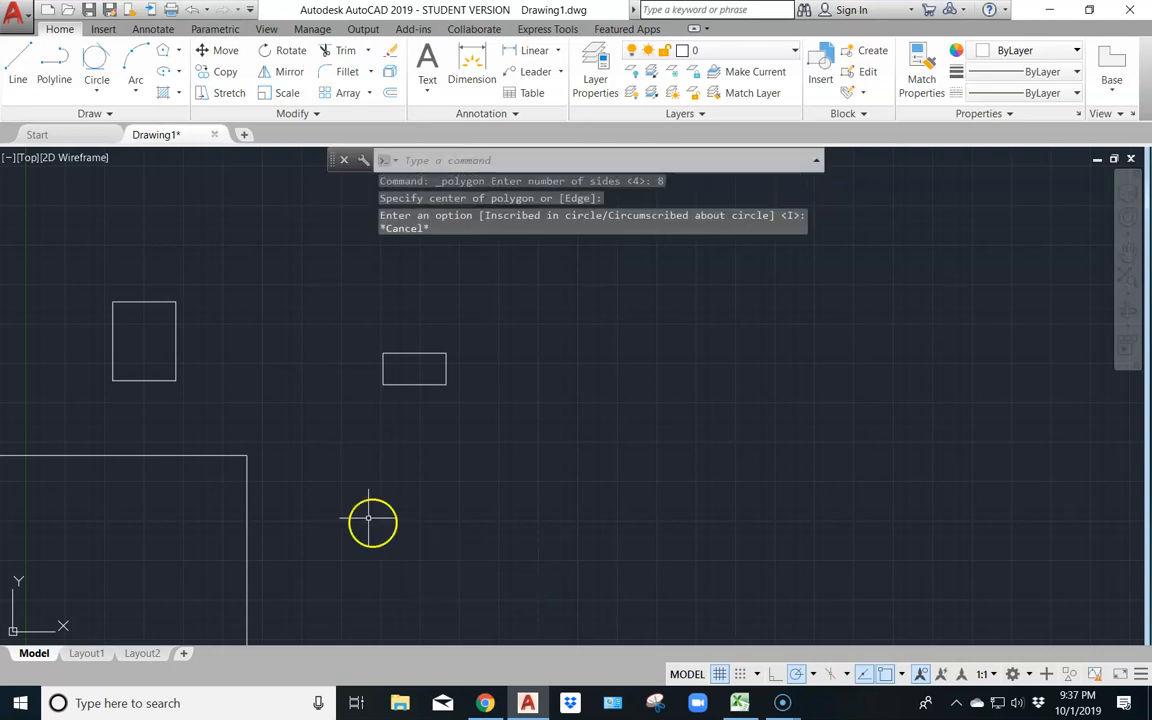
click(90, 63)
click(413, 518)
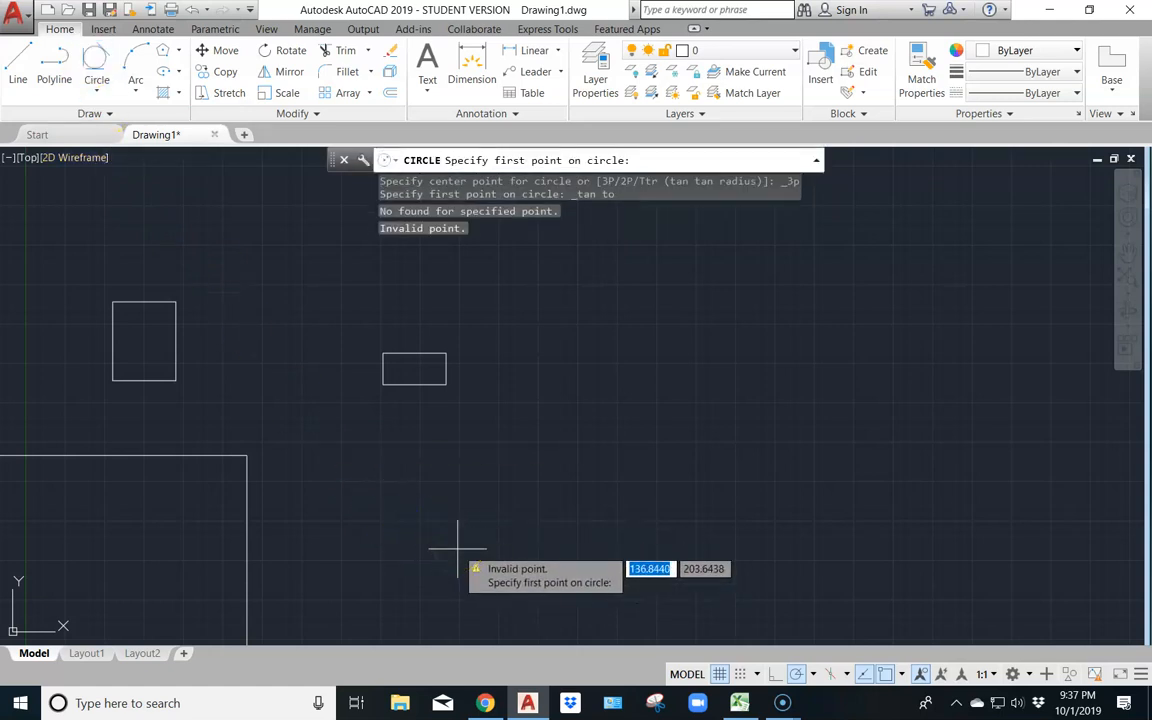
key(Escape)
click(99, 61)
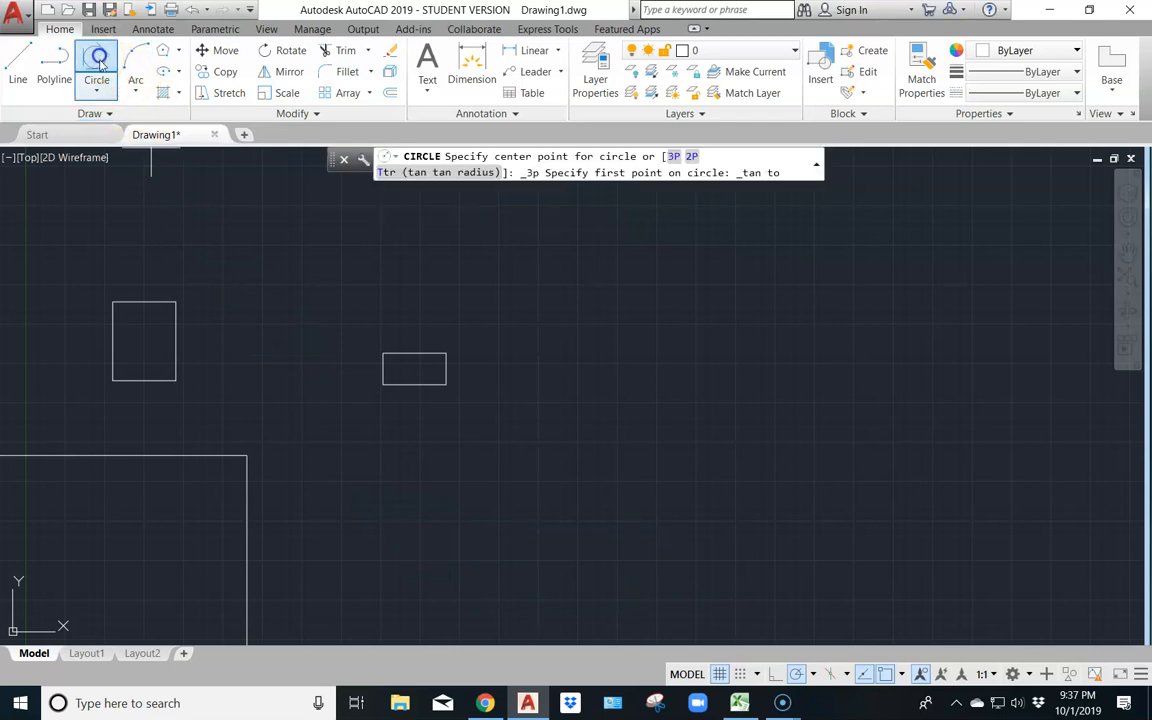
Draw a circle by centre and radius in the empty area below the small 20-long rectangle.
click(101, 91)
click(113, 120)
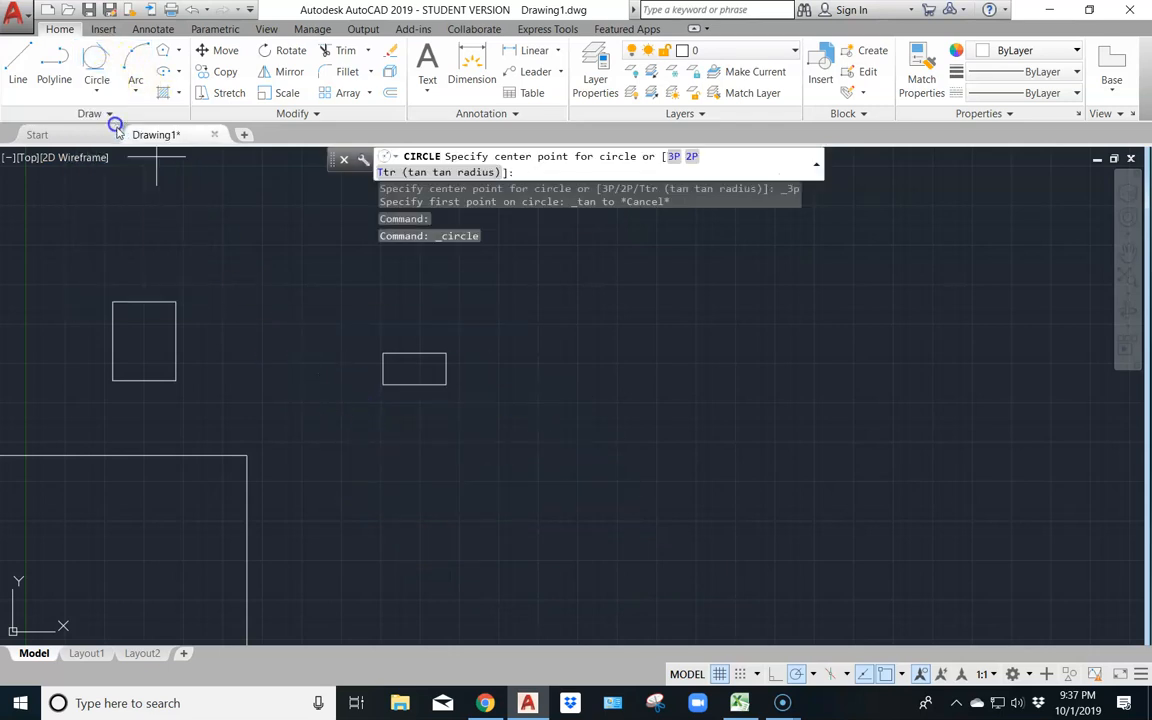
click(372, 538)
click(441, 530)
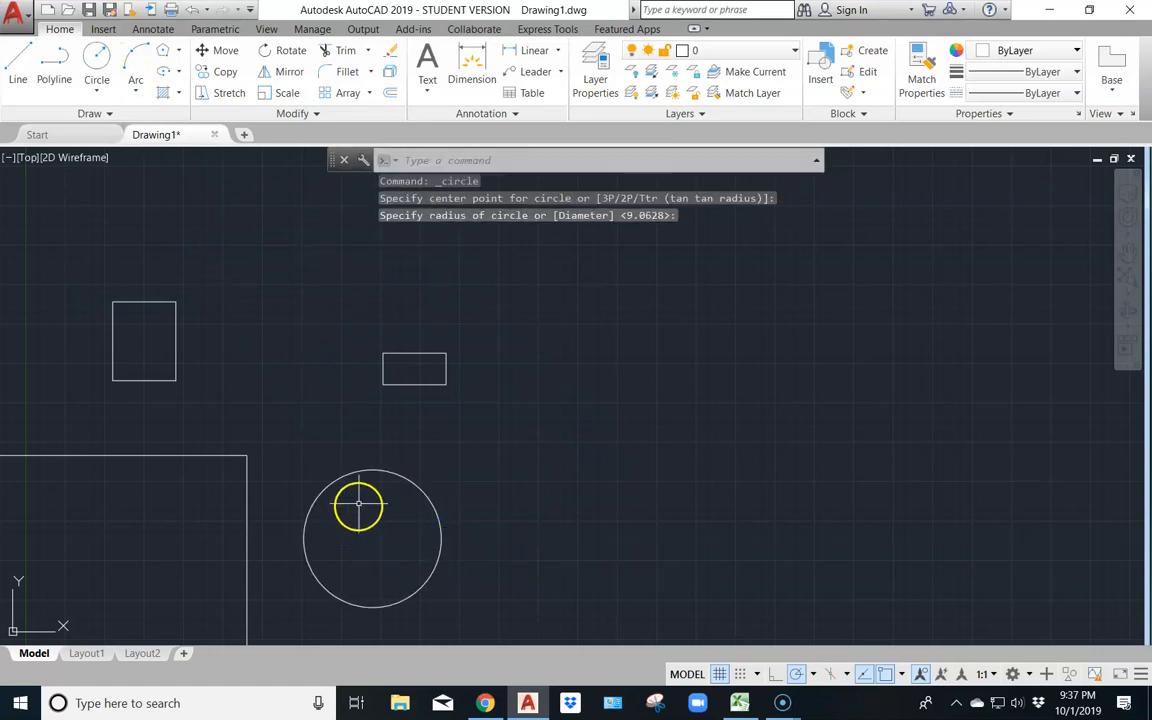
Draw an 8-sided polygon inscribed in the circle, centred on it and reaching to its top point.
click(166, 55)
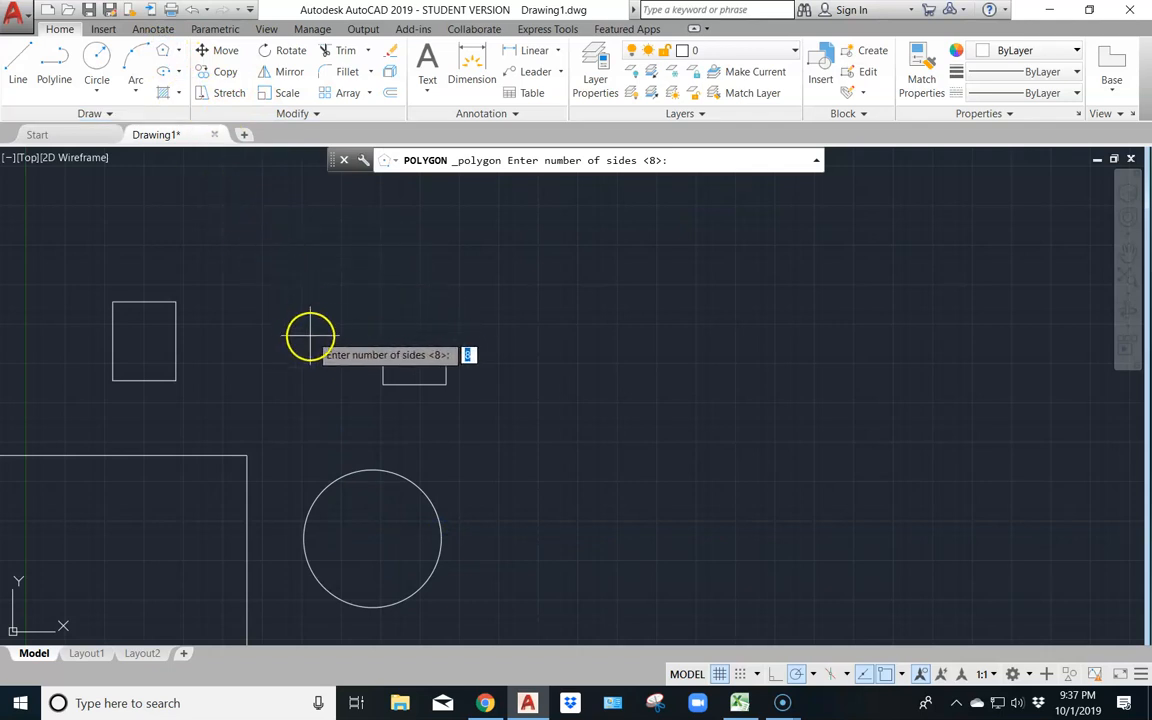
key(Return)
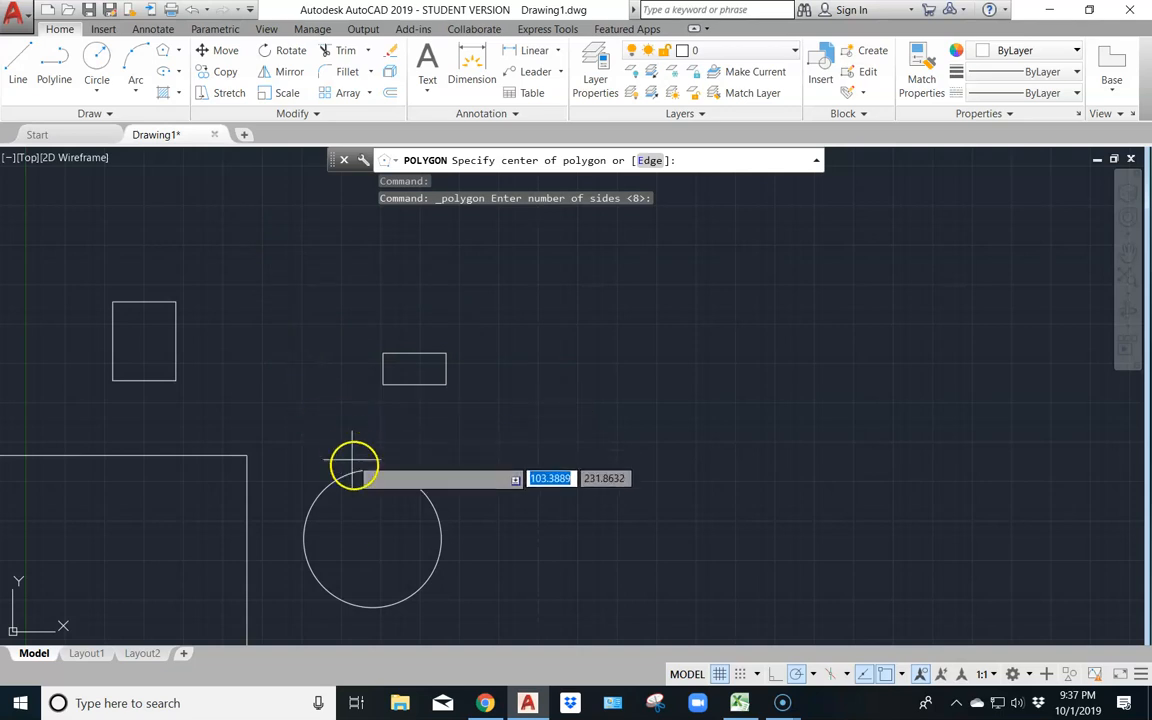
click(370, 538)
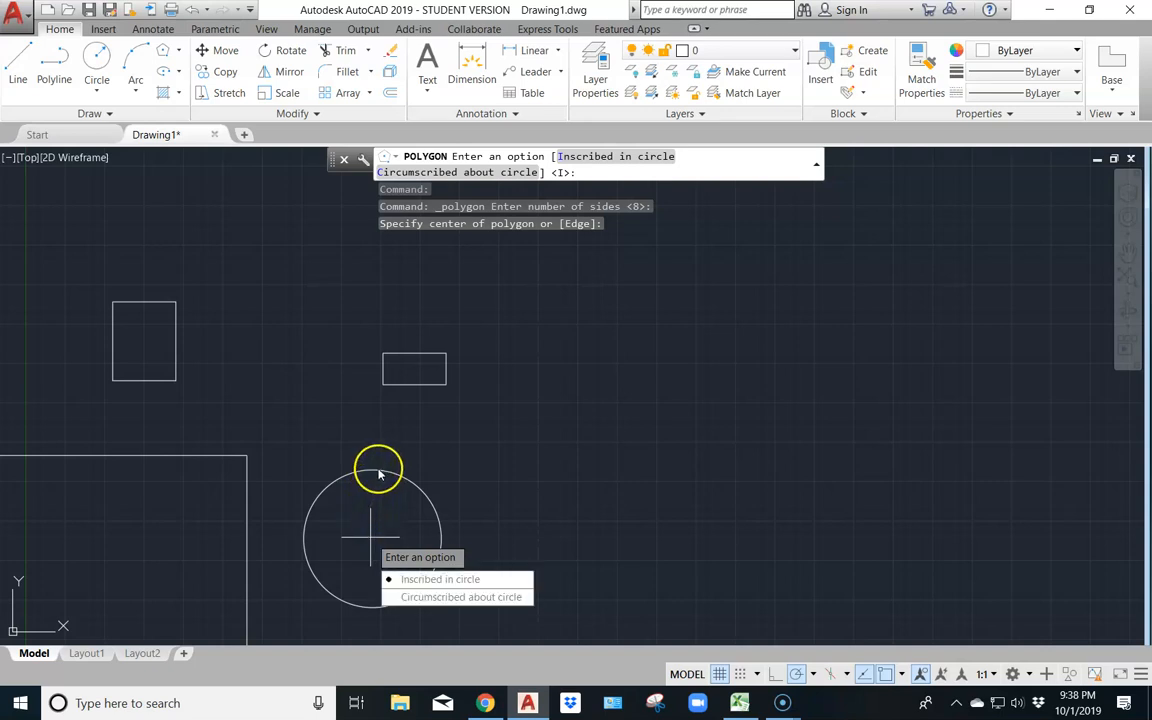
click(417, 583)
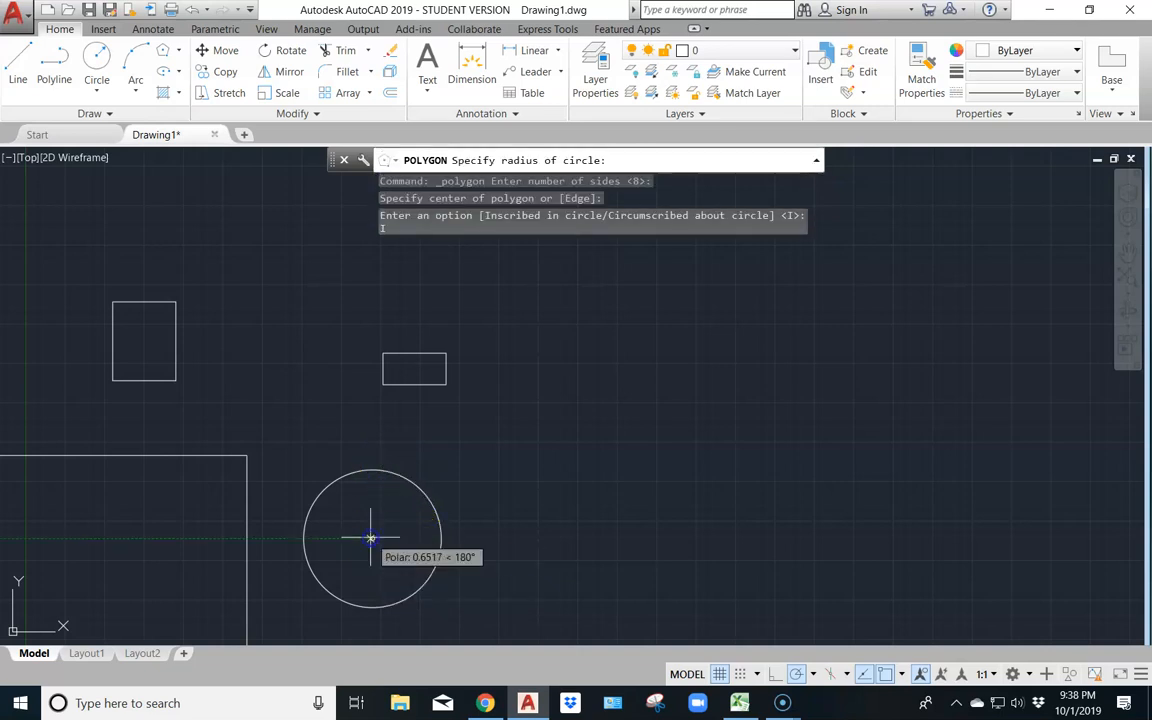
click(372, 470)
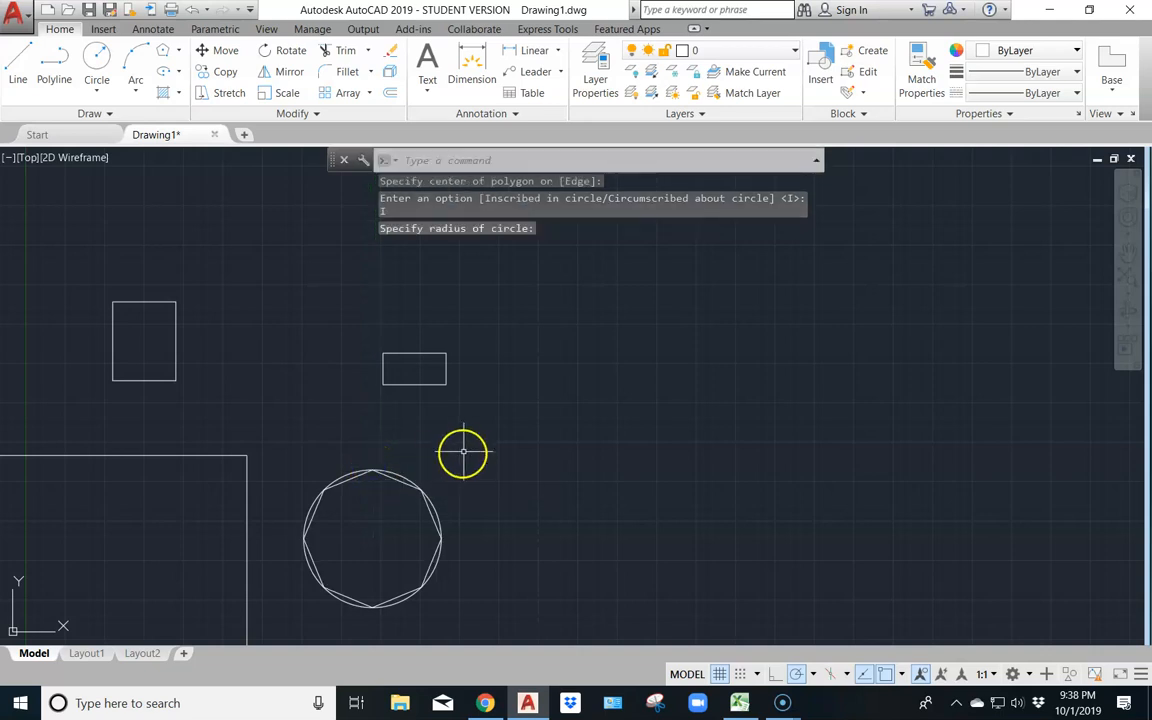
scroll(337, 486, up, 4)
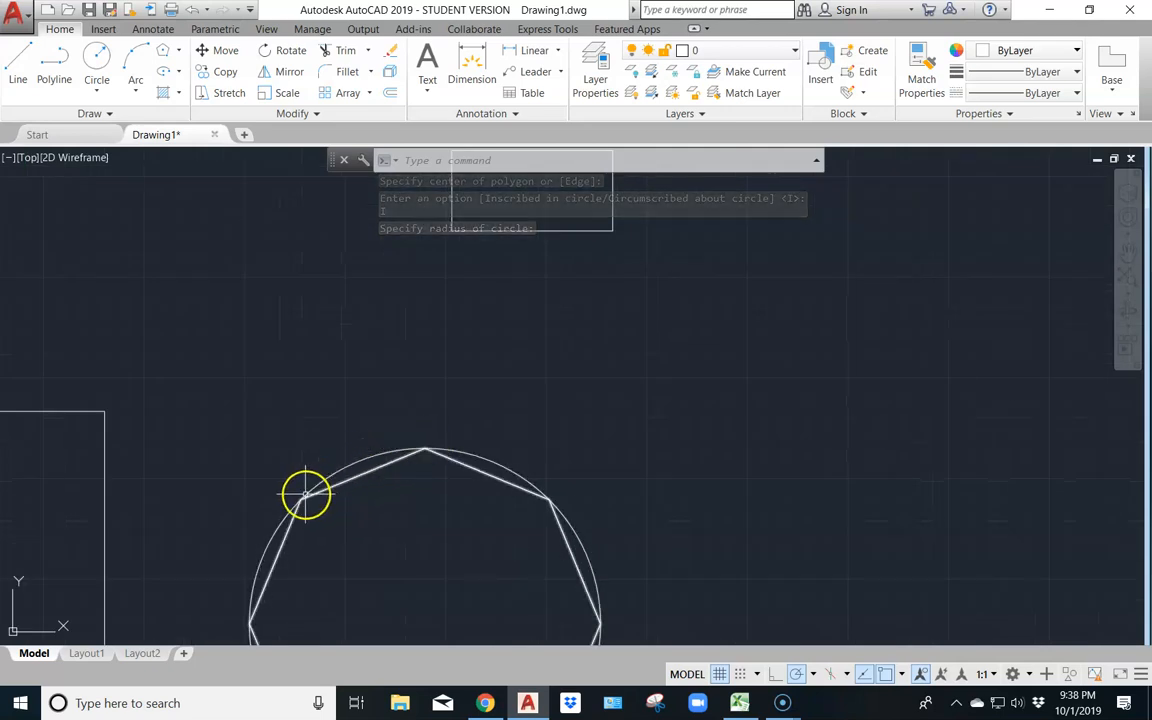
scroll(409, 483, down, 2)
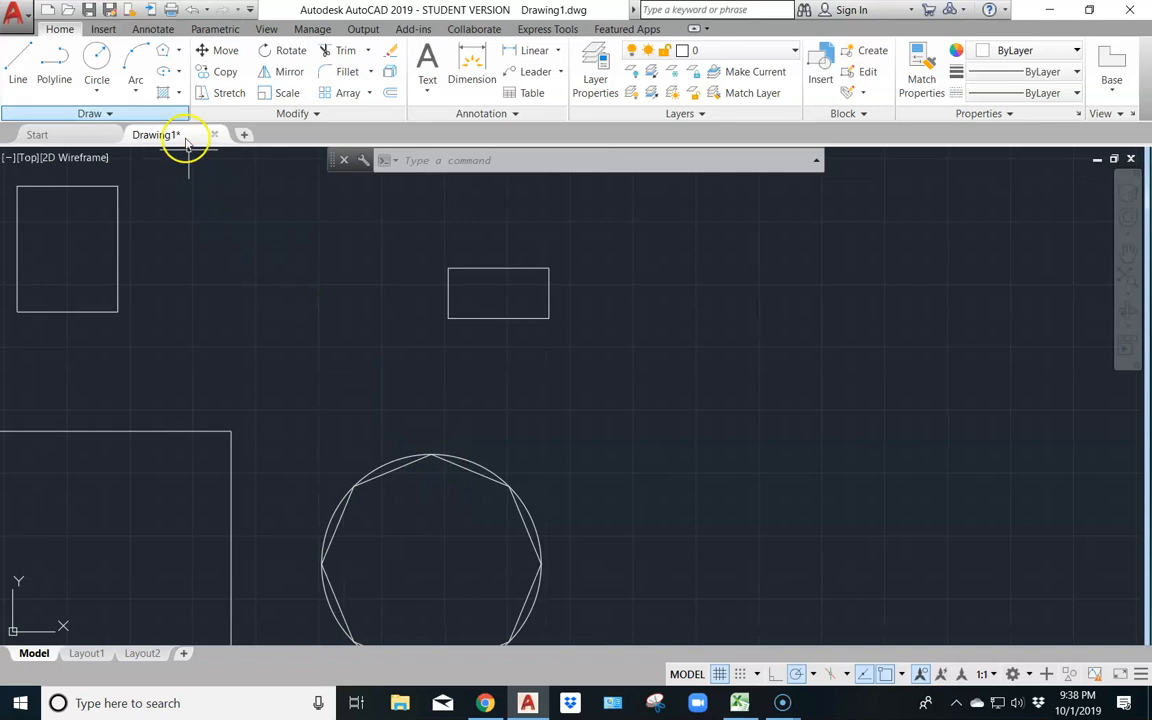
Draw an 8-sided polygon circumscribed about the same circle, centred on it with its radius set at the circle's top point.
click(158, 52)
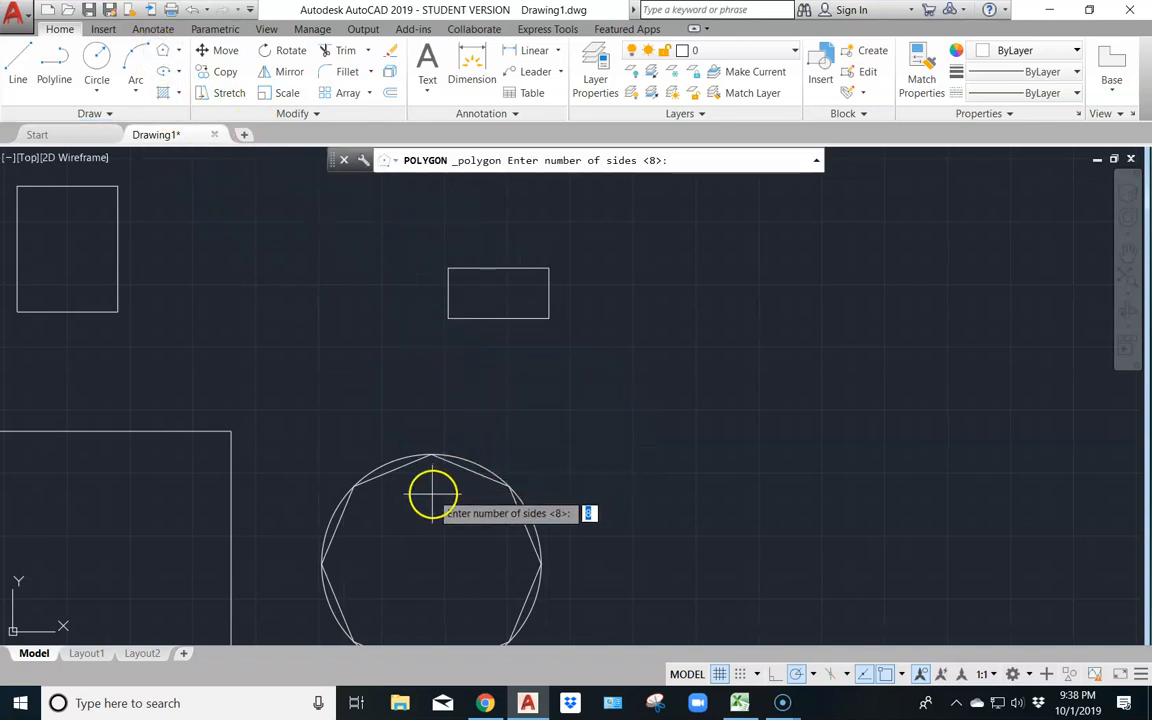
key(Return)
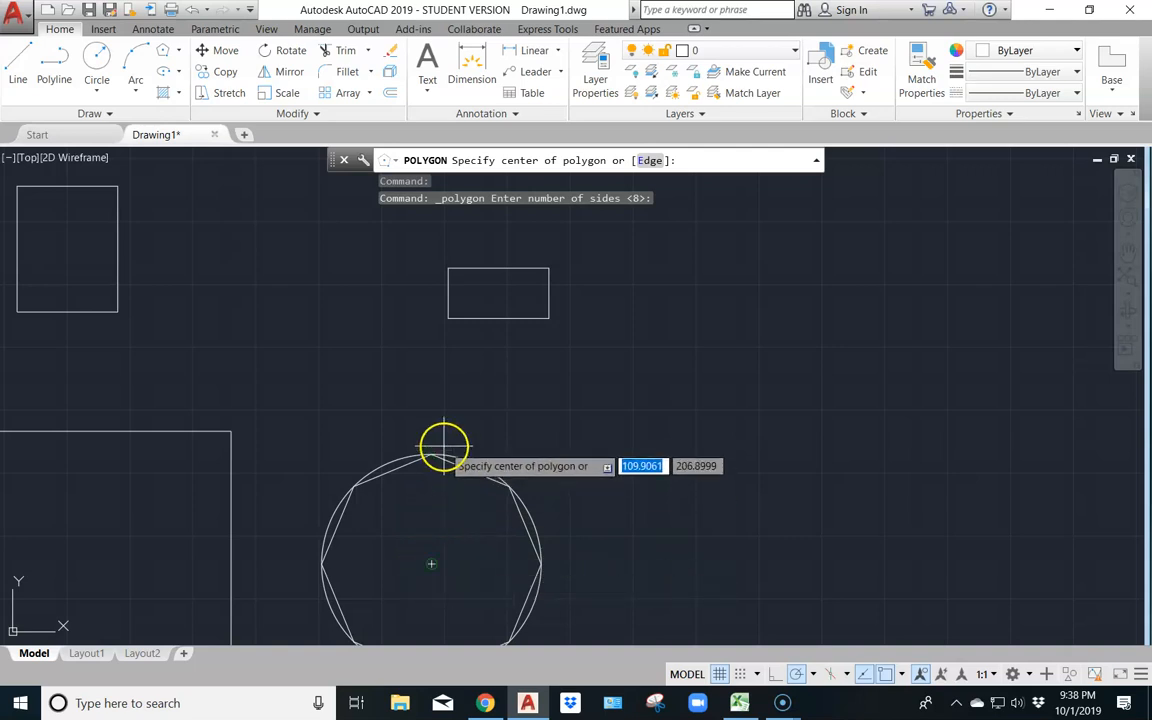
click(434, 563)
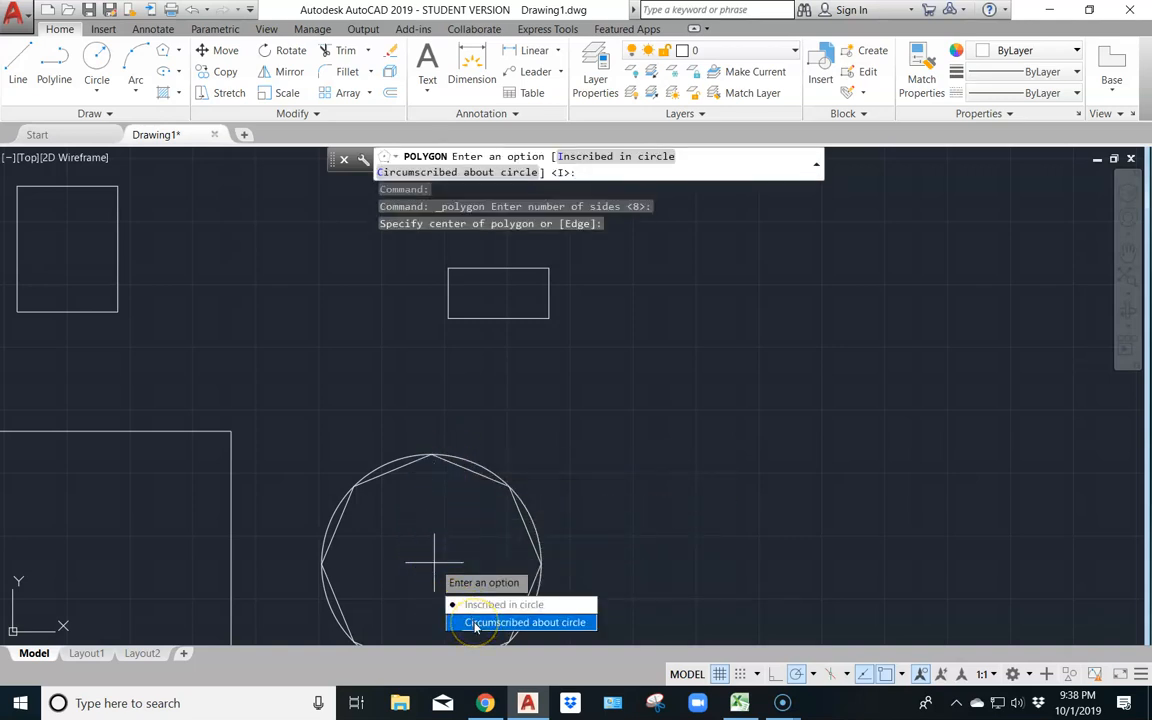
click(477, 623)
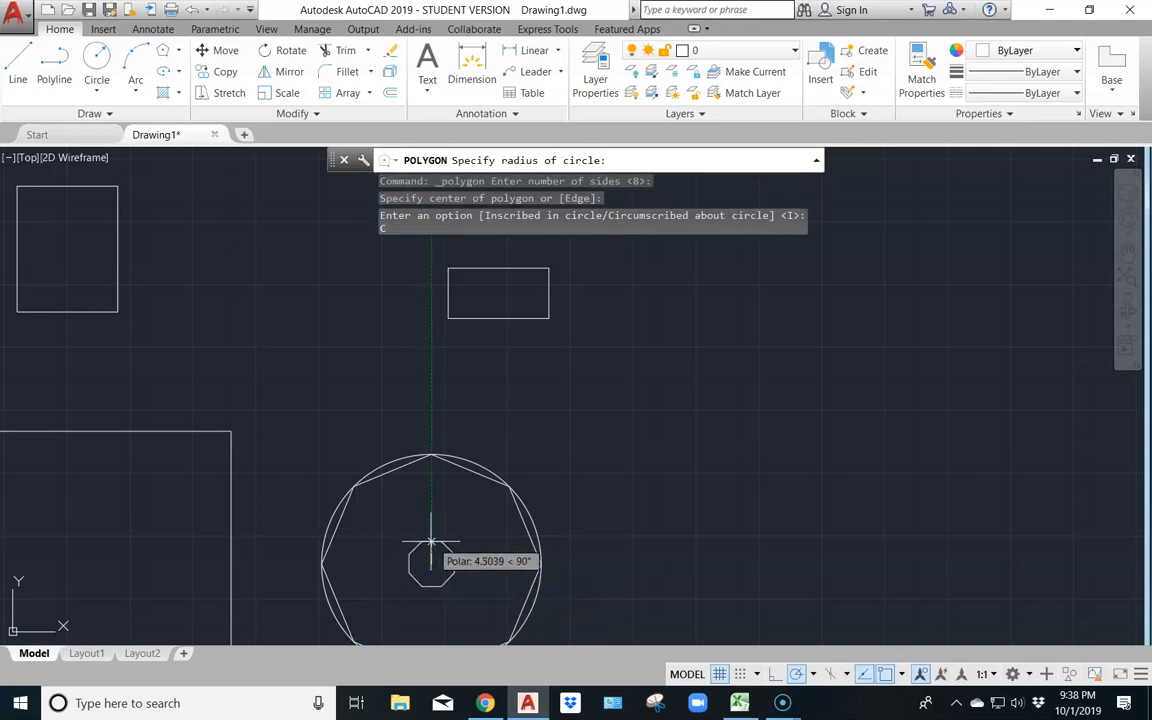
click(431, 456)
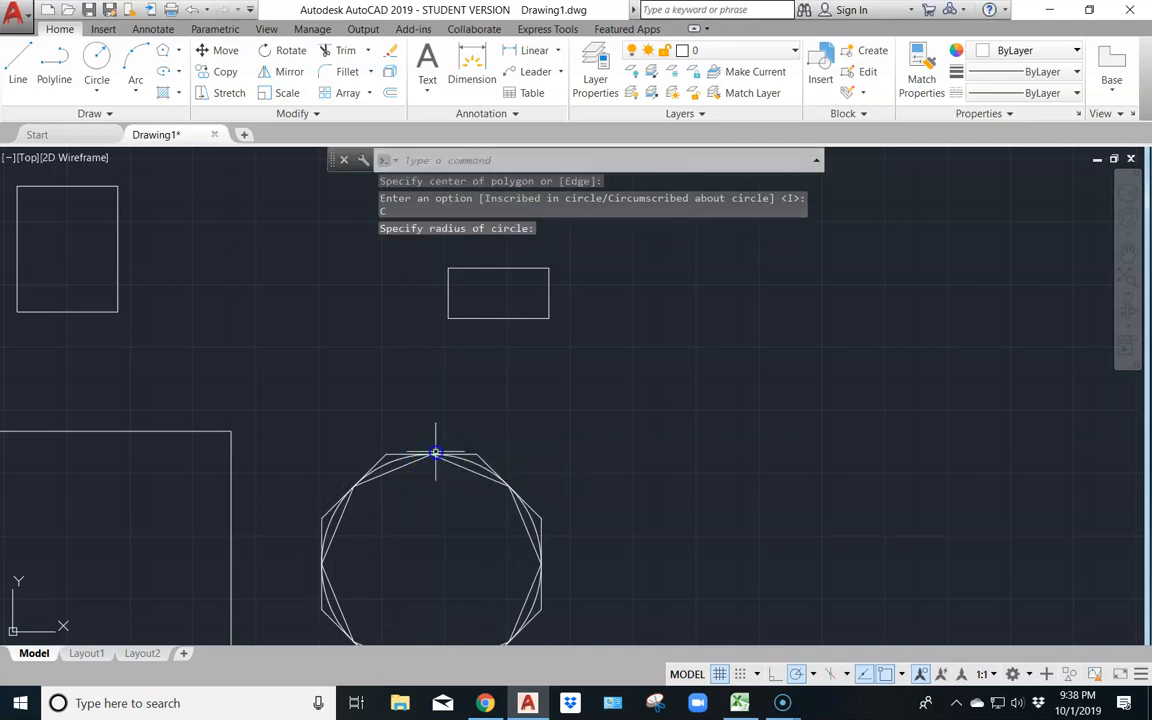
scroll(555, 468, up, 4)
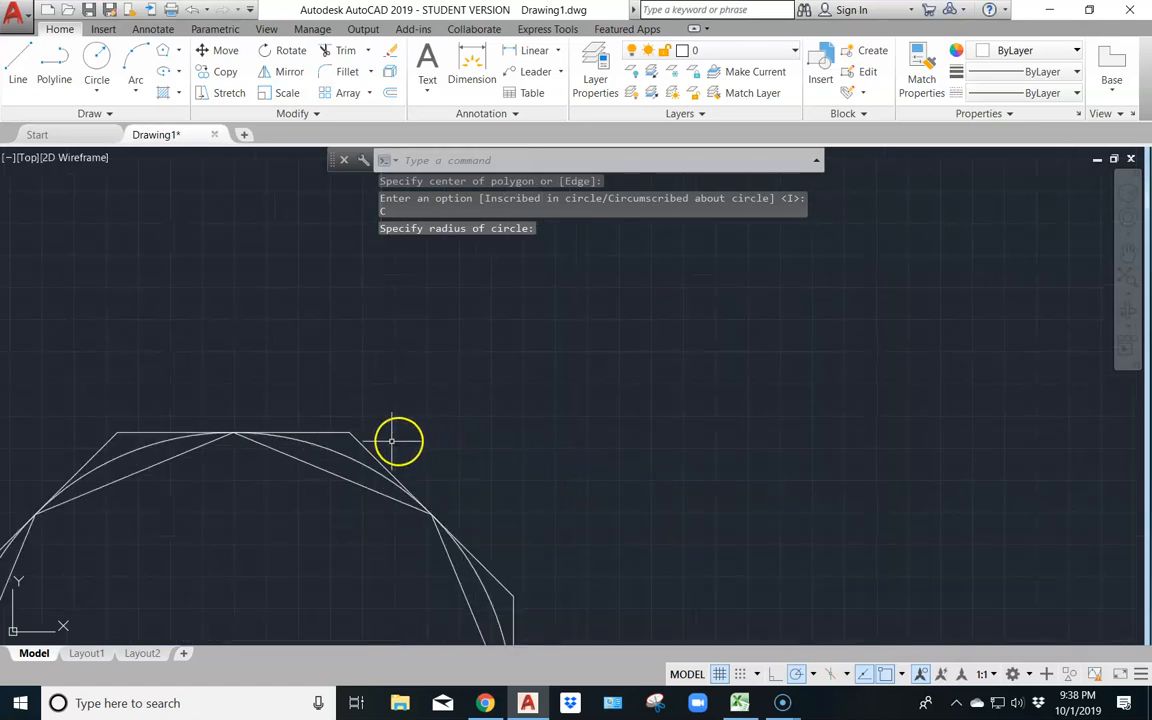